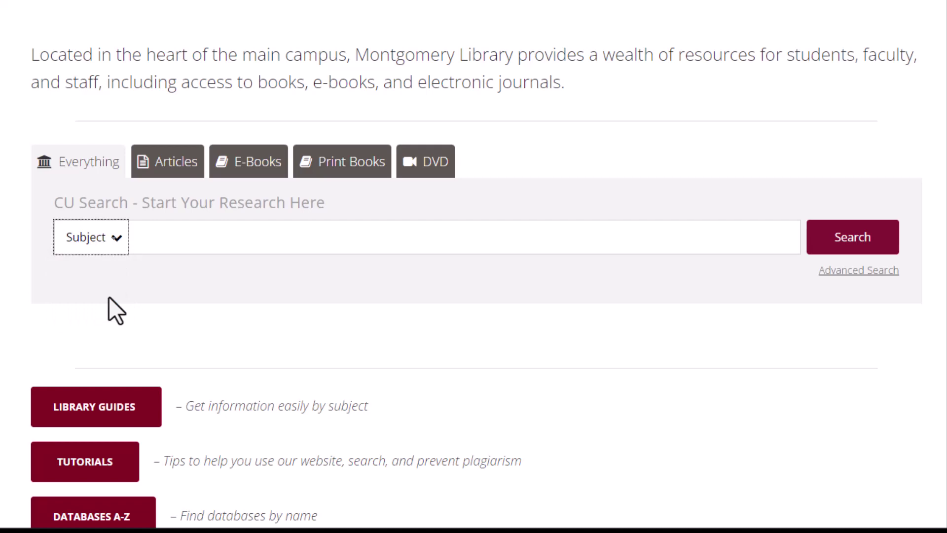
Step: Open the advanced search from CU Search and review the search index options of the first search row
left_click(107, 312)
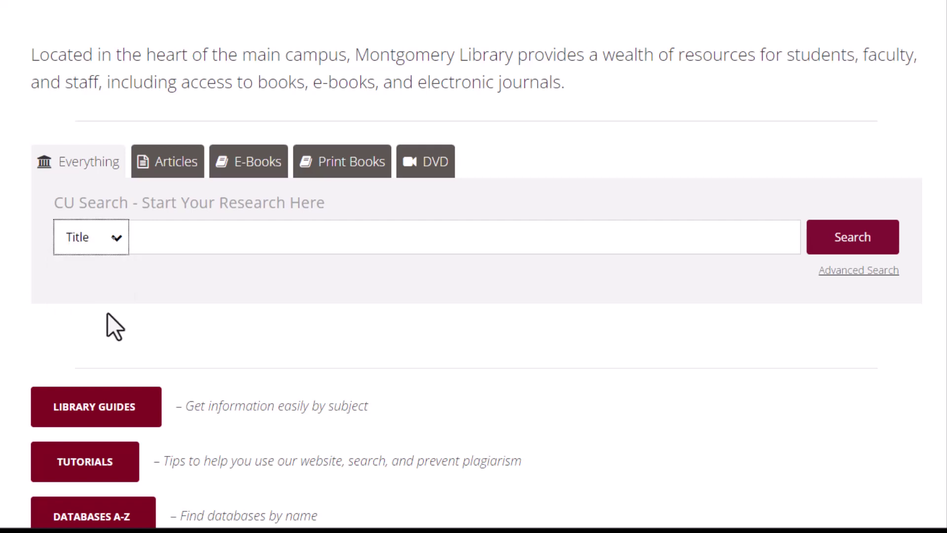
left_click(832, 271)
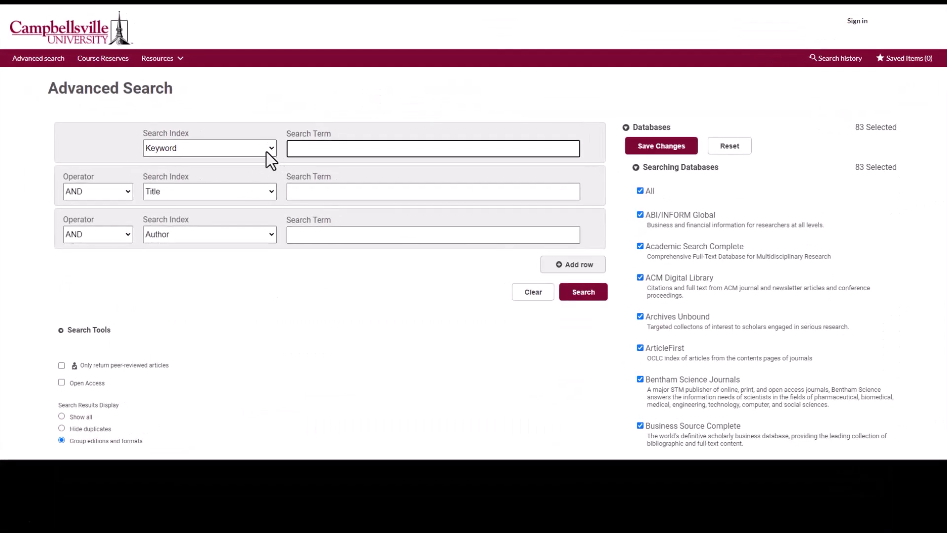
left_click(265, 152)
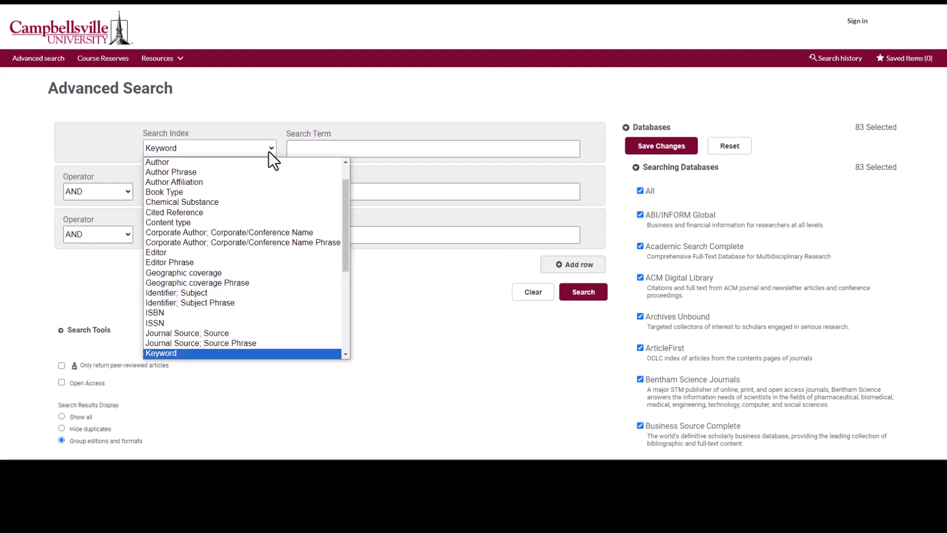
scroll(318, 248, "up", 2)
left_click(455, 303)
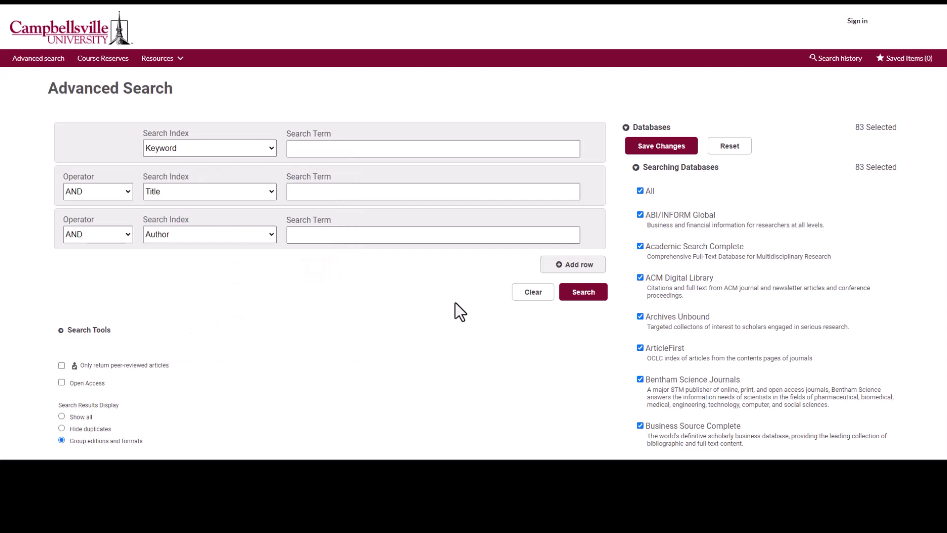
Step: Review the operator choices of the second search row and add a fourth row to the advanced search form
left_click(126, 193)
left_click(126, 193)
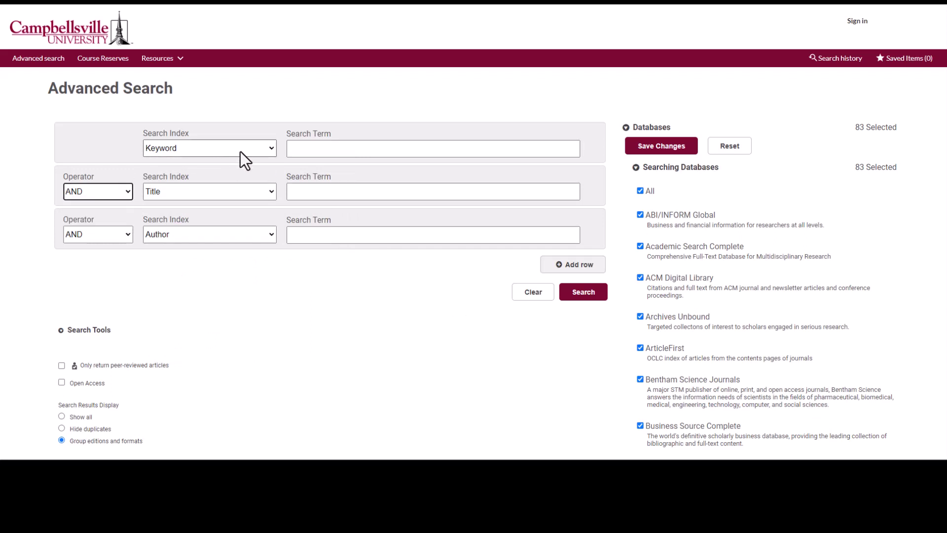
left_click(567, 265)
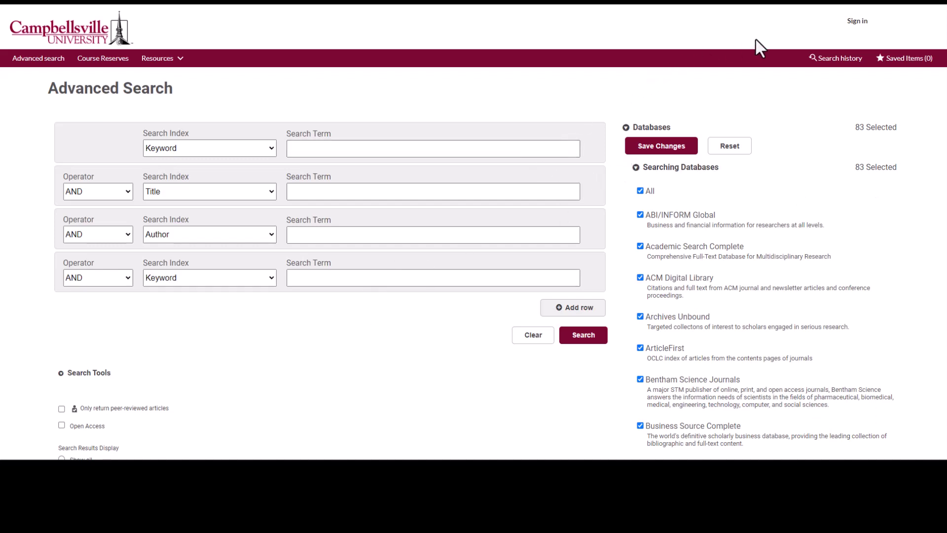
Step: Sign in to the library catalog through the Campbellsville University Students, Staff & Faculty service
left_click(857, 22)
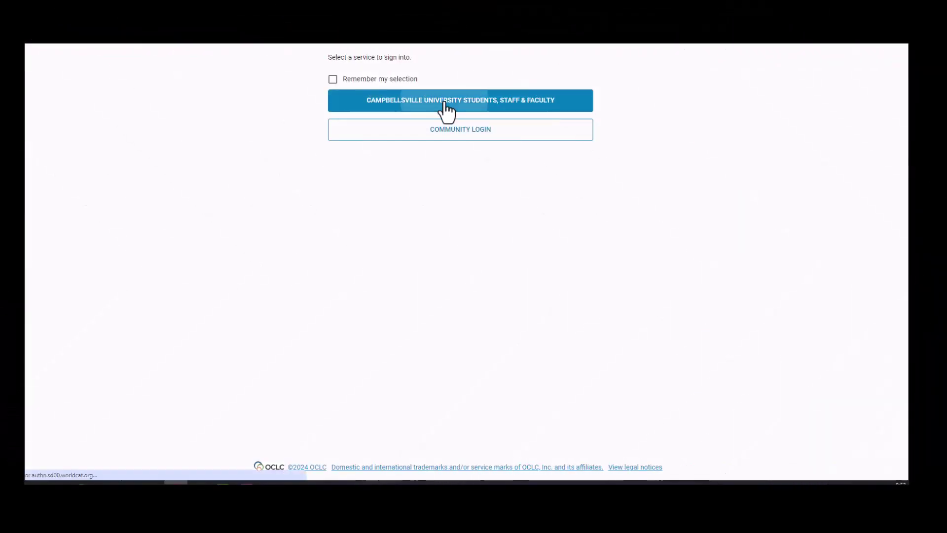
left_click(446, 105)
left_click(442, 225)
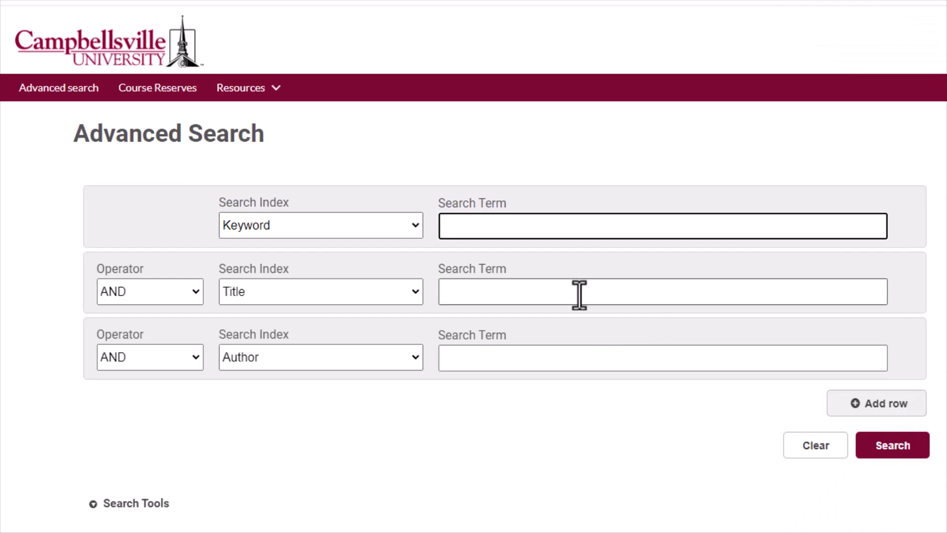
Step: Set the first search row to the Author index with the term Abraham Lincoln
left_click(417, 260)
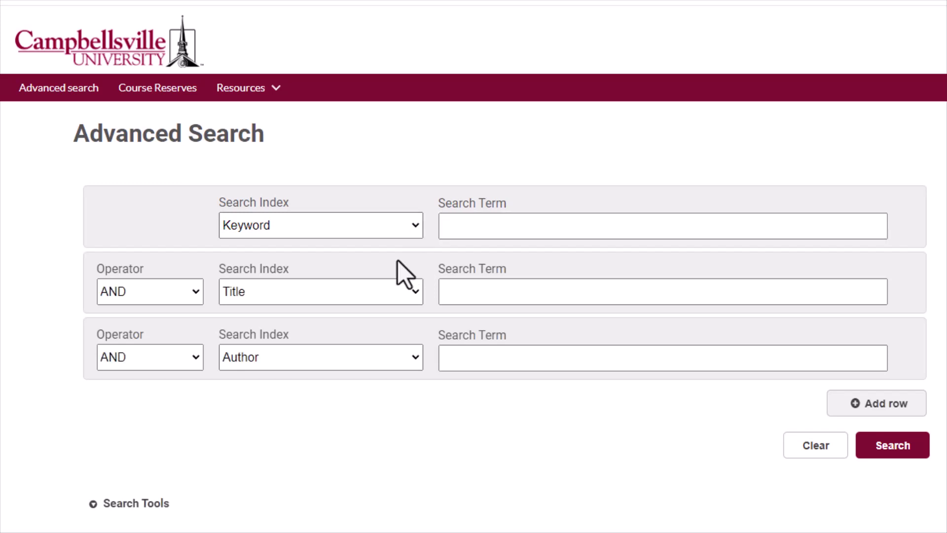
left_click(416, 225)
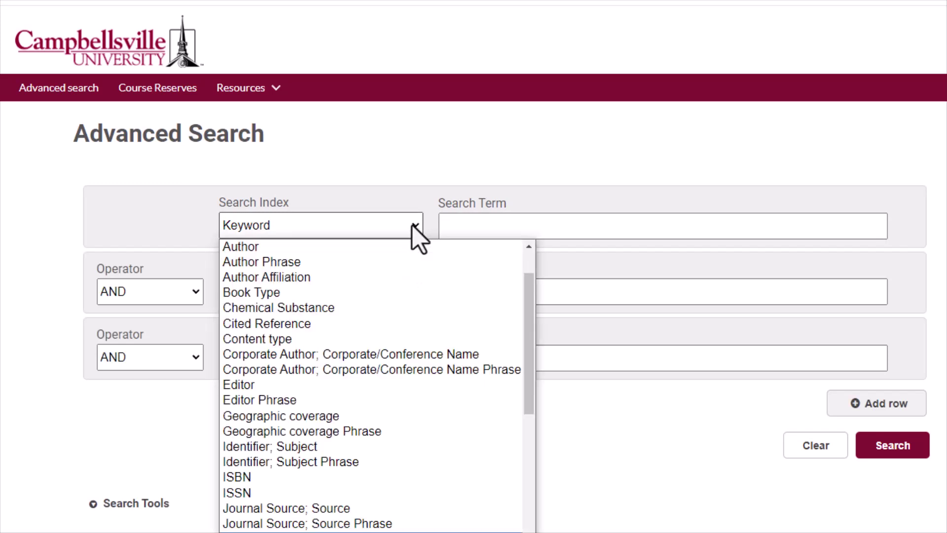
left_click(367, 246)
left_click(464, 226)
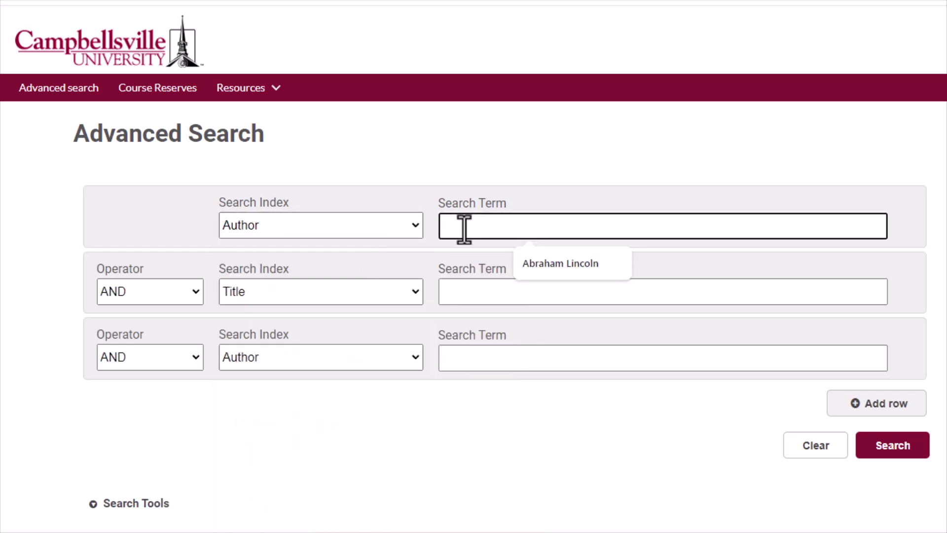
left_click(552, 267)
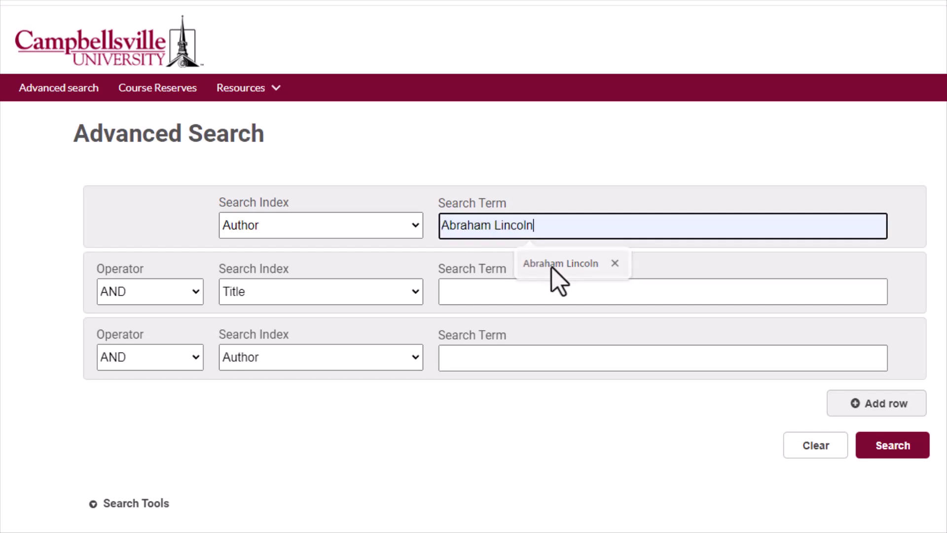
Step: Set the second row to operator AND, index Identifier; Subject and term Civil War, and run the search
left_click(190, 292)
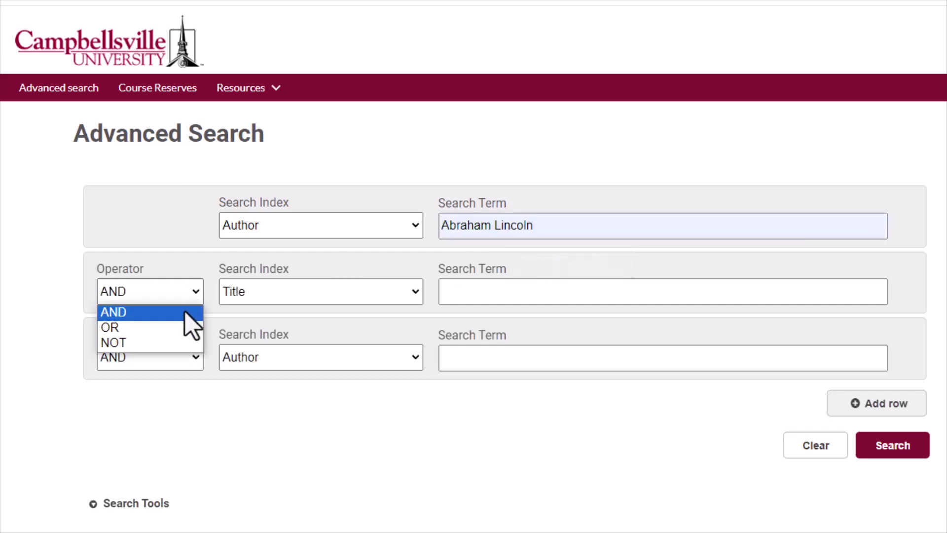
left_click(185, 310)
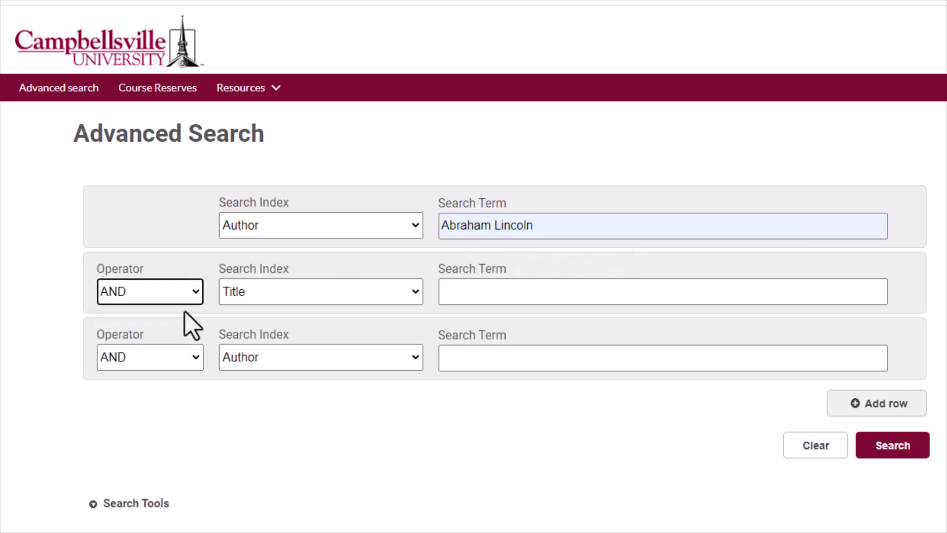
left_click(414, 295)
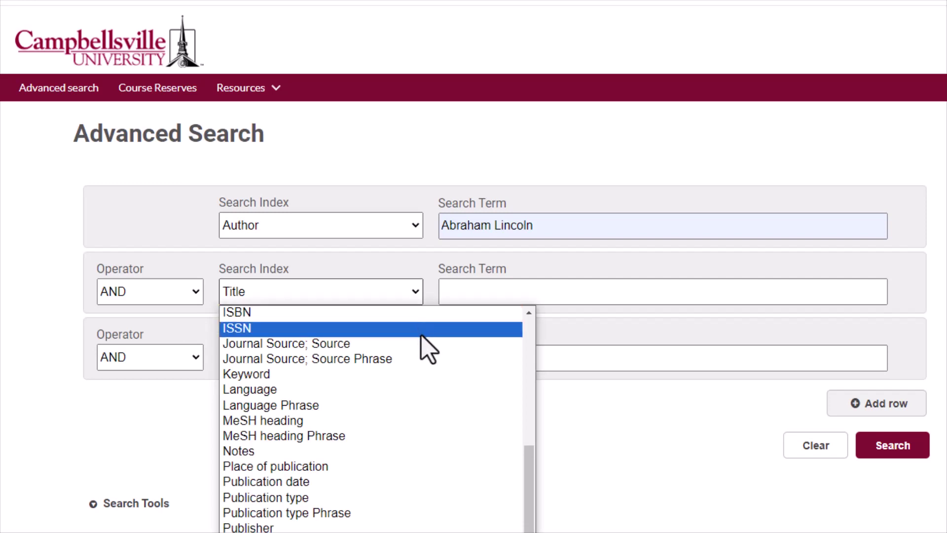
scroll(387, 413, "up", 6)
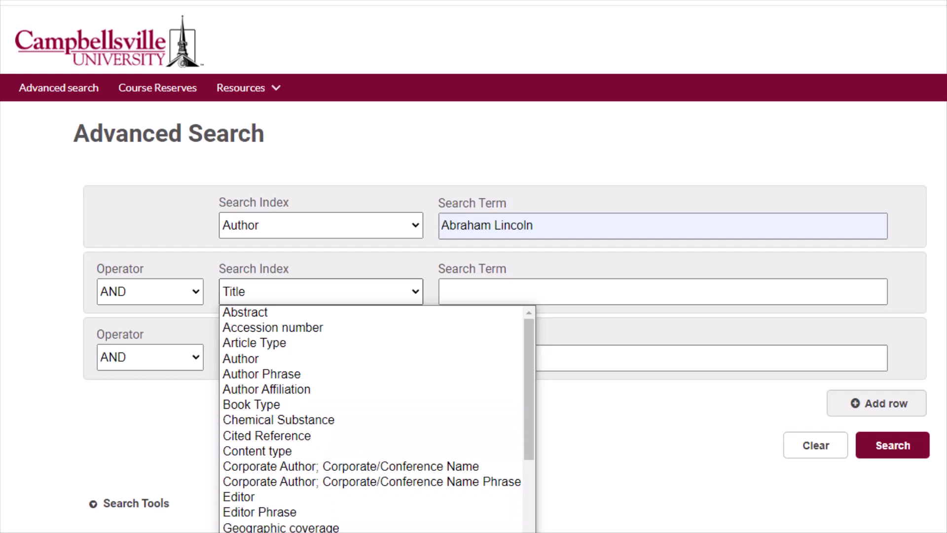
key("i")
key("Return")
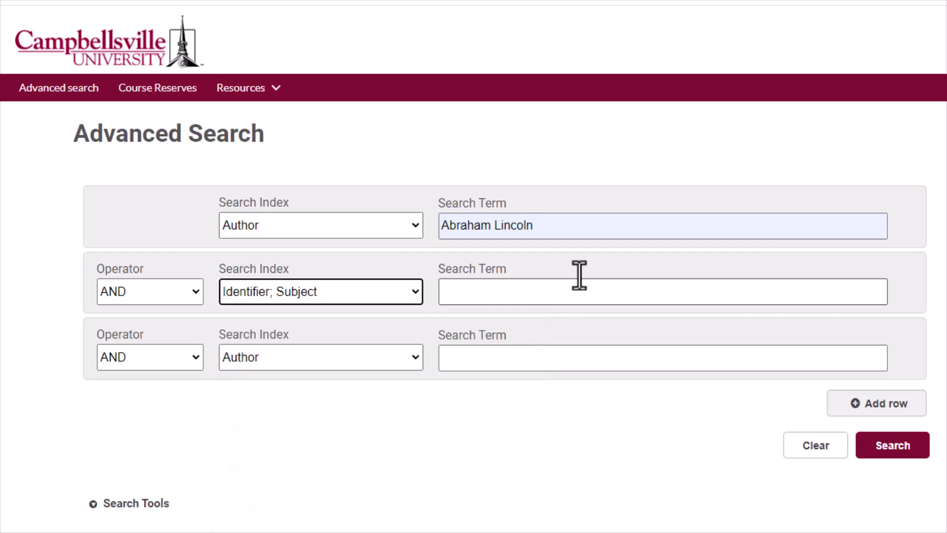
left_click(528, 297)
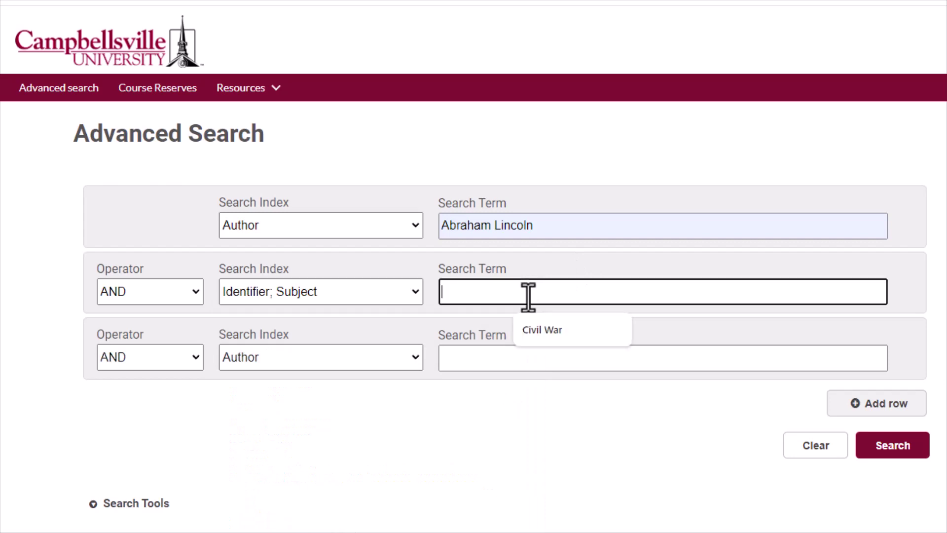
left_click(555, 329)
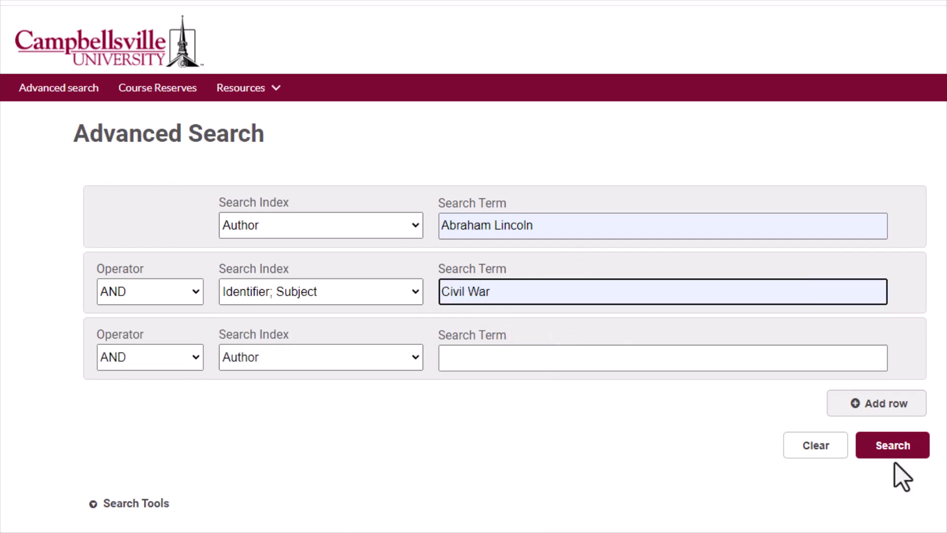
left_click(893, 446)
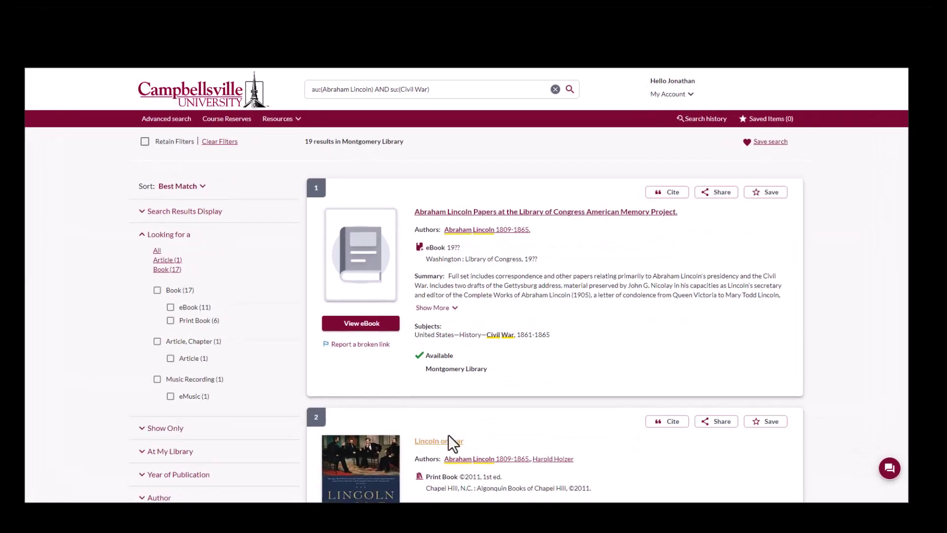
Step: Open the "Lincoln on war" record and follow its Sears subject heading United States—History—1861-1865, Civil War—Sources
left_click(447, 441)
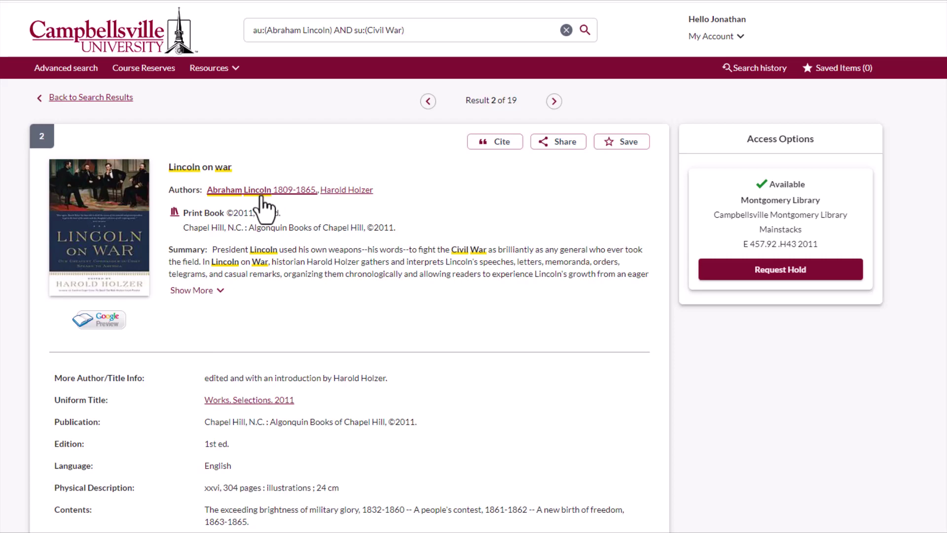
scroll(362, 302, "down", 7)
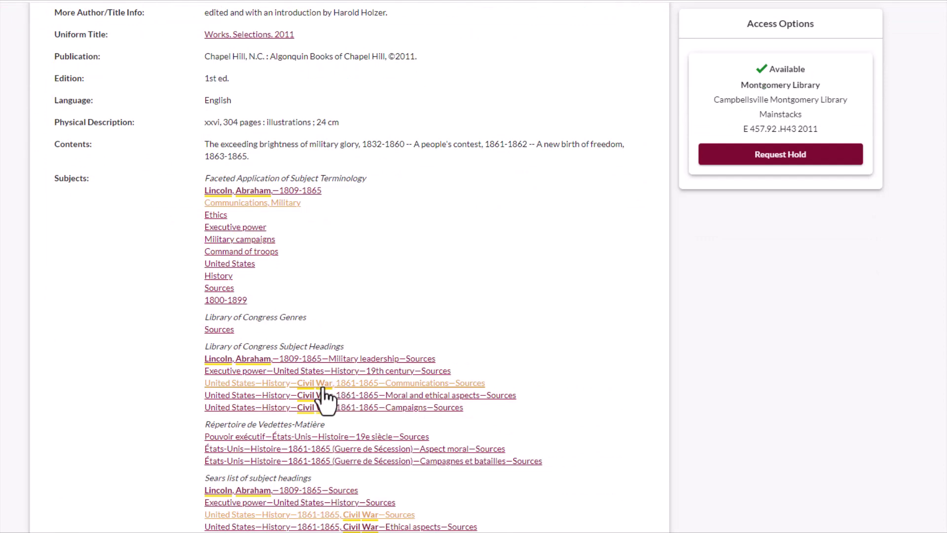
scroll(443, 310, "down", 2)
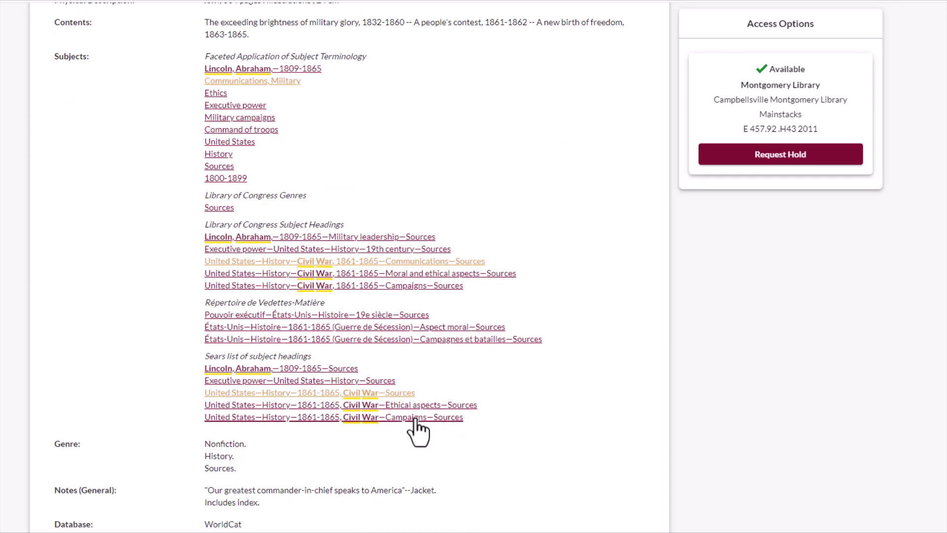
left_click(347, 405)
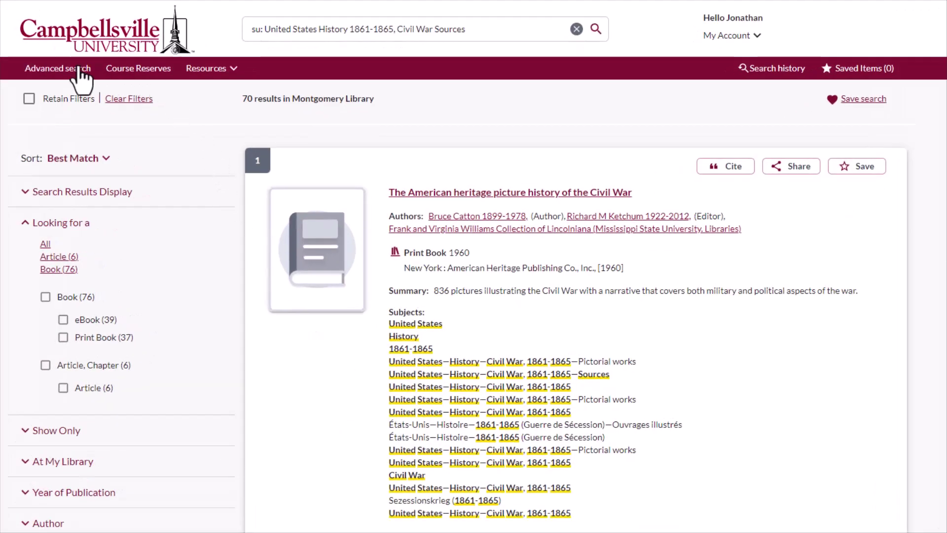
Step: Return to the advanced search form and set the first row's search index to Identifier; Subject
left_click(50, 69)
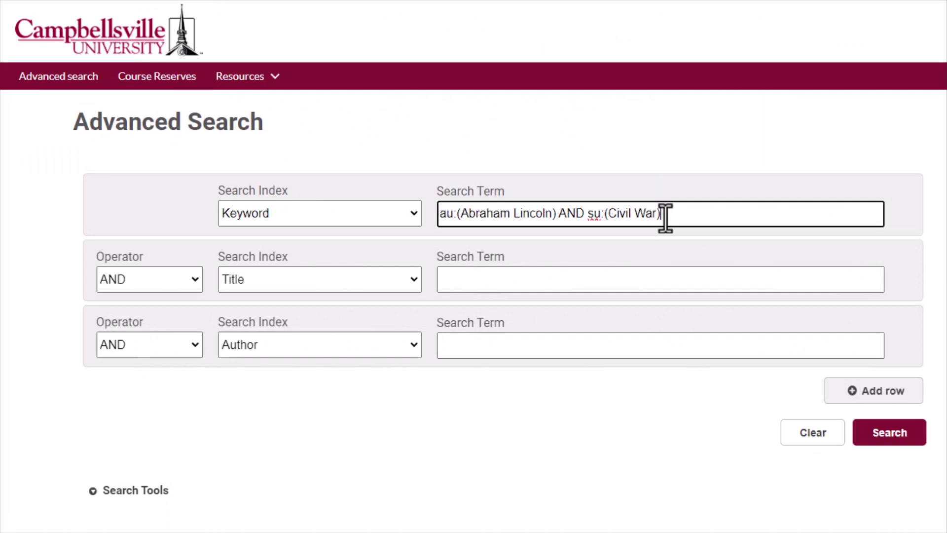
left_click(399, 217)
scroll(365, 355, "up", 1)
scroll(362, 356, "down", 3)
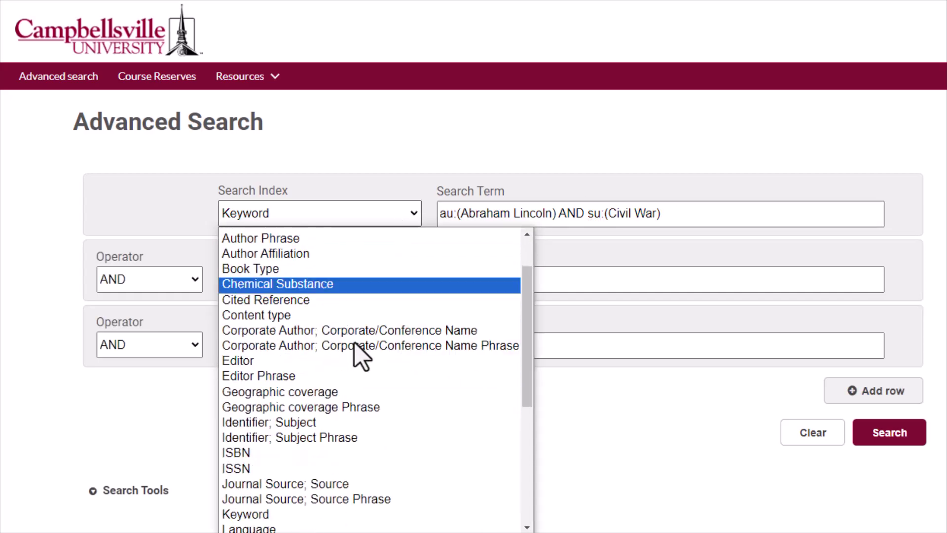
left_click(334, 331)
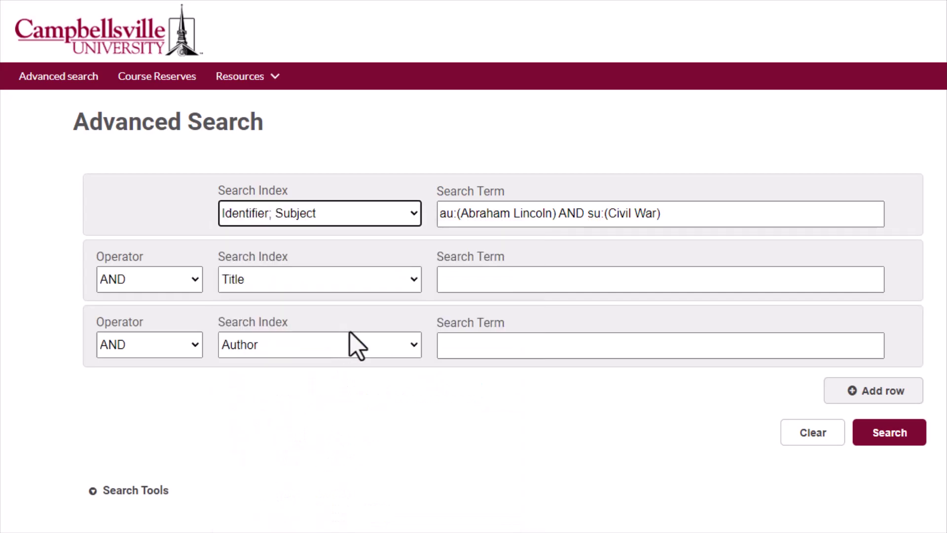
Step: Replace the first row's search term with "Thirteenth Amendment" OR "13th Amendment" and run the search
left_click_drag(689, 213, 461, 207)
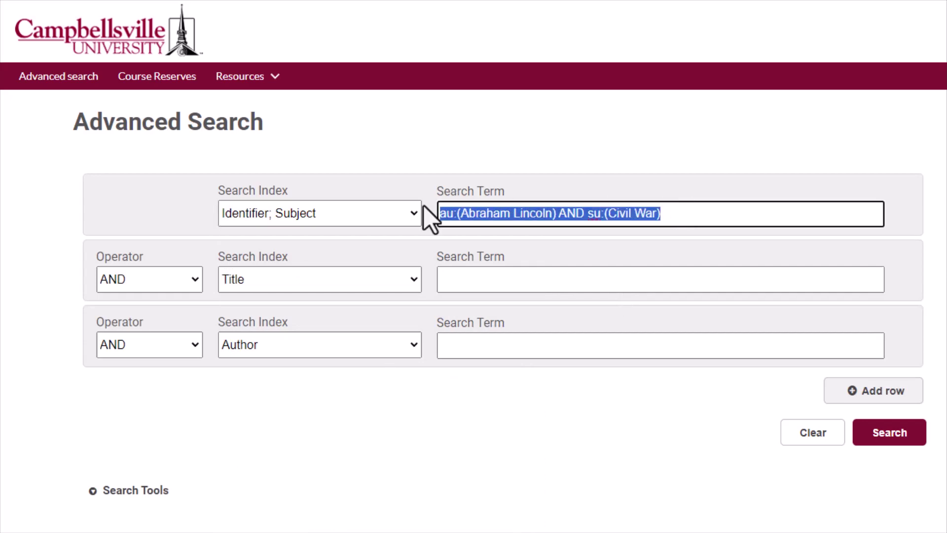
type("\"Thirteenth Amendment\" ")
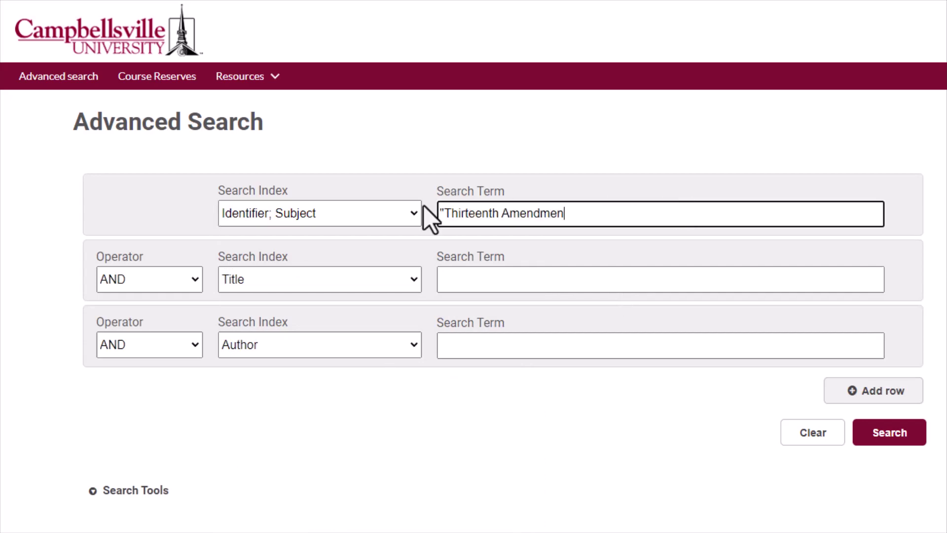
type("OR \"13th ")
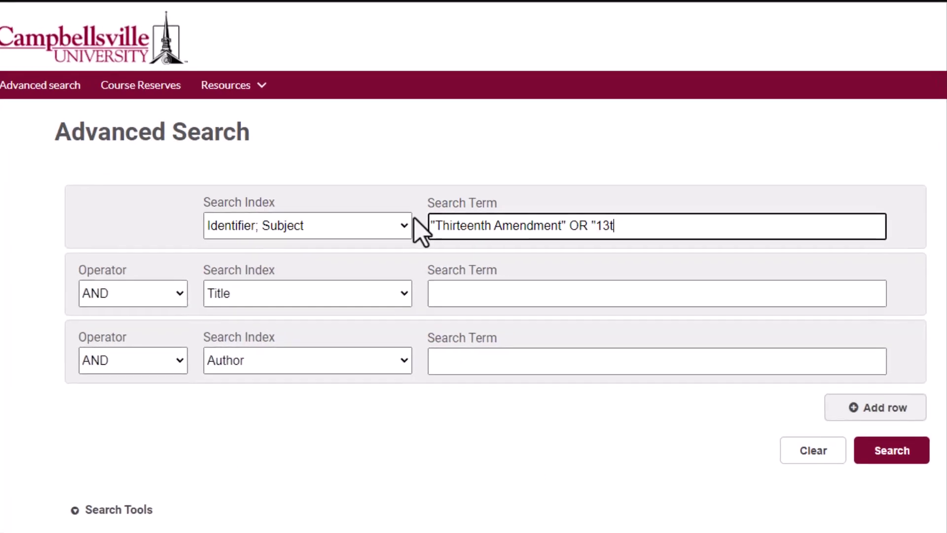
type("Amendment\"")
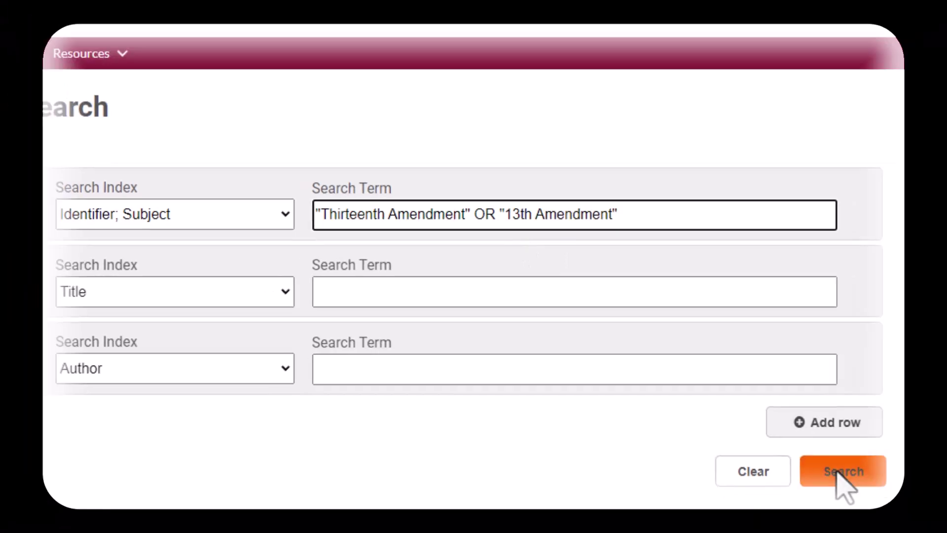
left_click(839, 471)
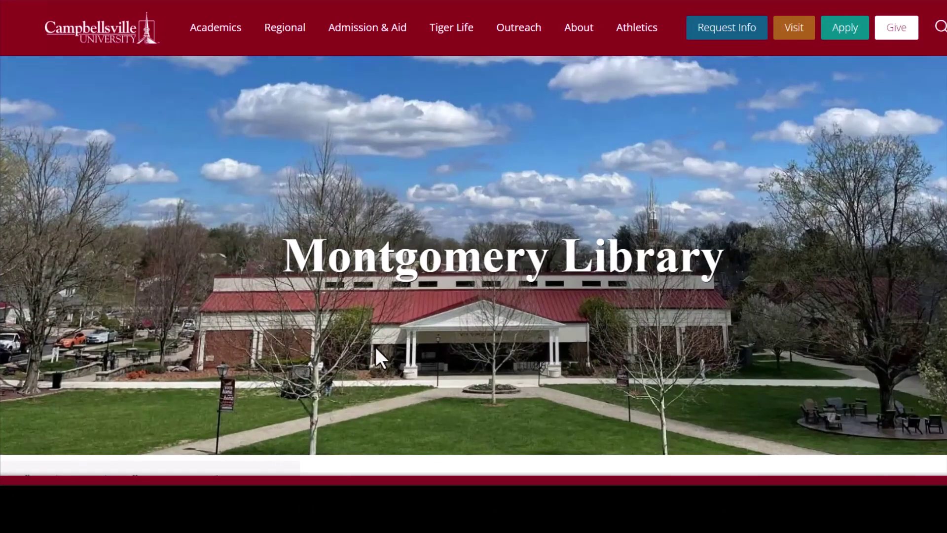
Step: From the library home page, run a Keyword search of Everything for "Thirteenth Amendment" OR "13th Amendment"
scroll(374, 345, "down", 12)
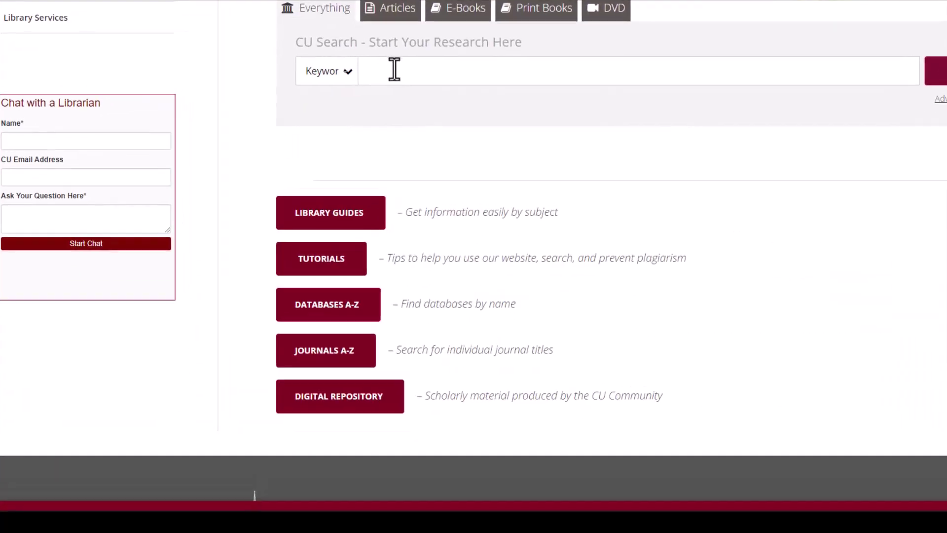
left_click(352, 70)
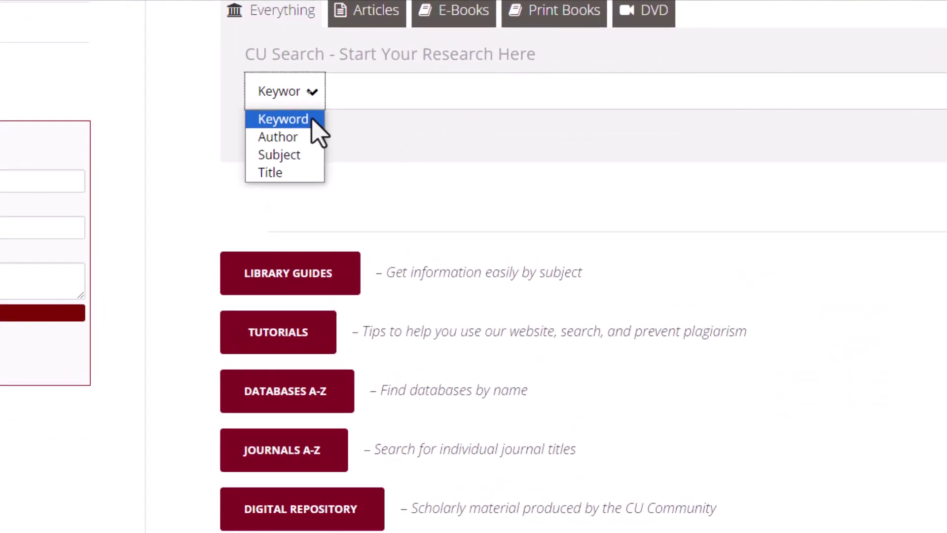
left_click(319, 130)
left_click(396, 92)
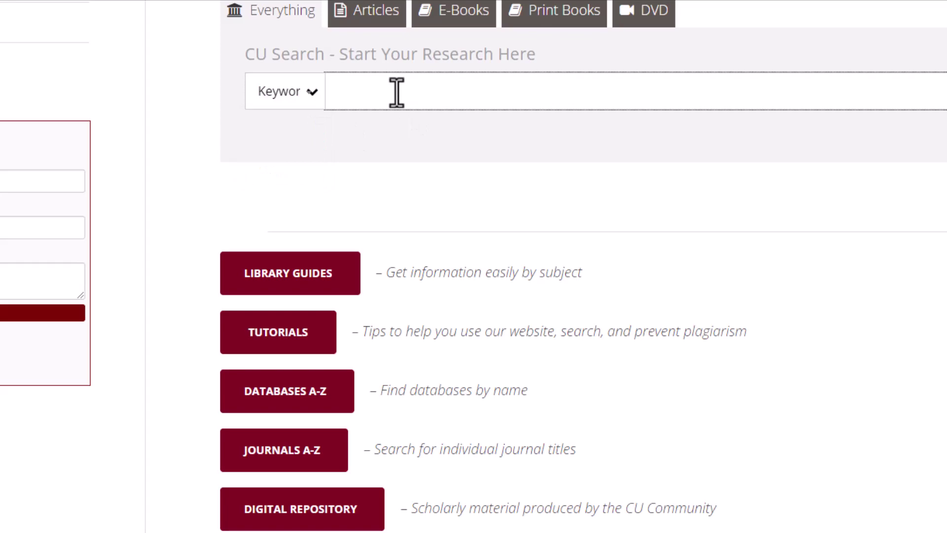
type("\"Thirteenth Amend")
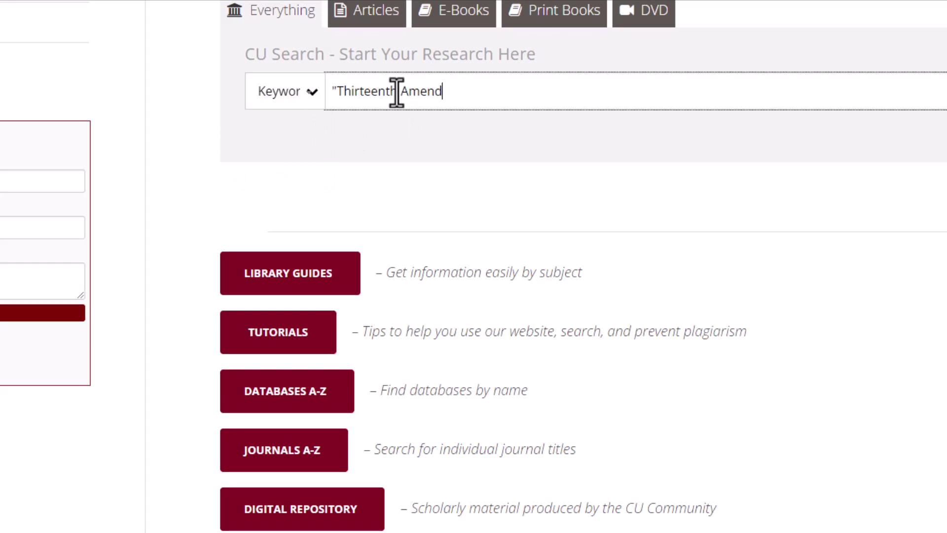
type("ment\" OR \"13th Amendment\"")
key("Return")
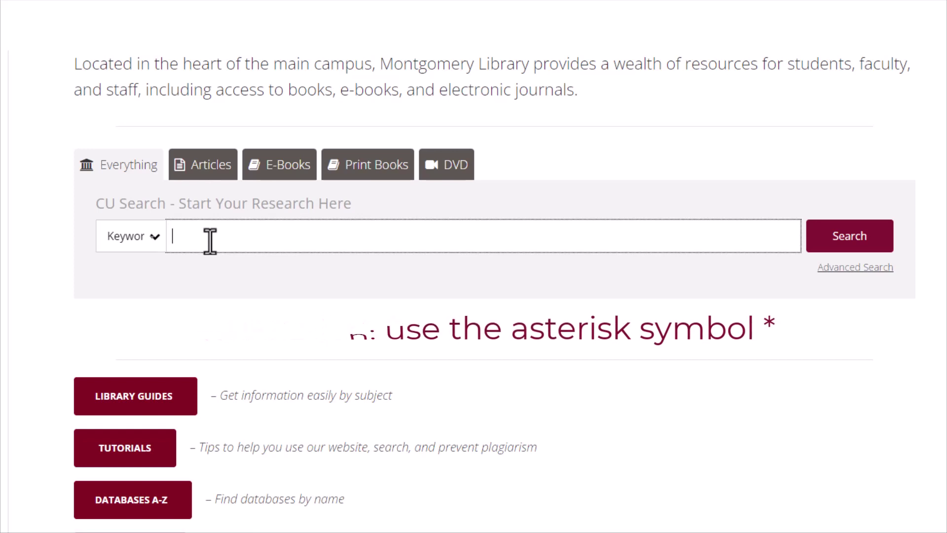
type("free")
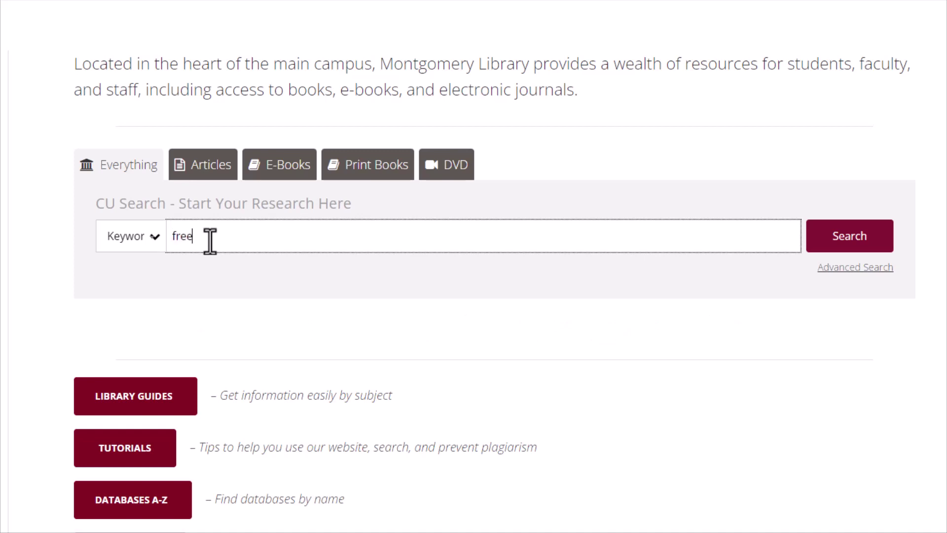
type("*")
key("BackSpace")
key("BackSpace")
key("BackSpace")
key("BackSpace")
key("BackSpace")
Step: Run a Keyword search for "Abraham Lincoln" AND (free* OR liber*) and look through the first results
type("\"Abraham Lincoln\" AND (free")
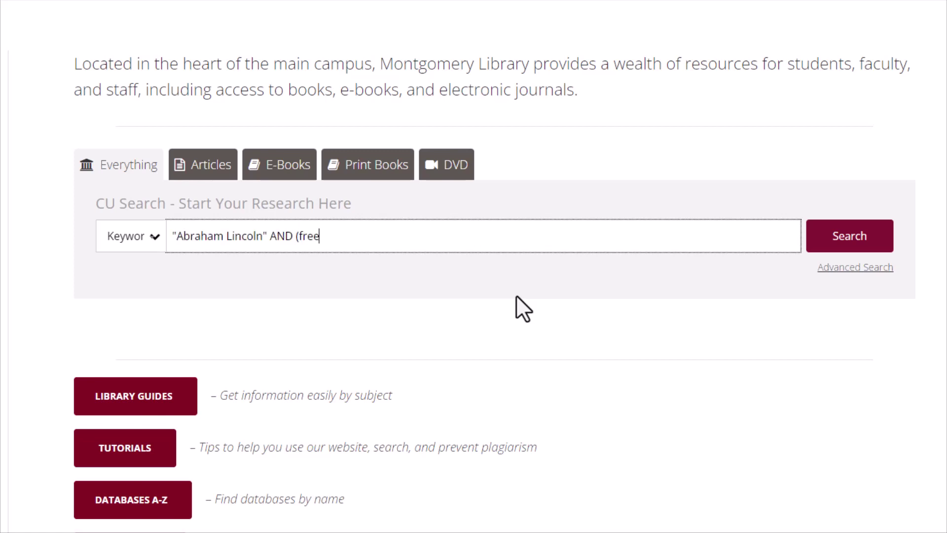
type("* OR liber*)")
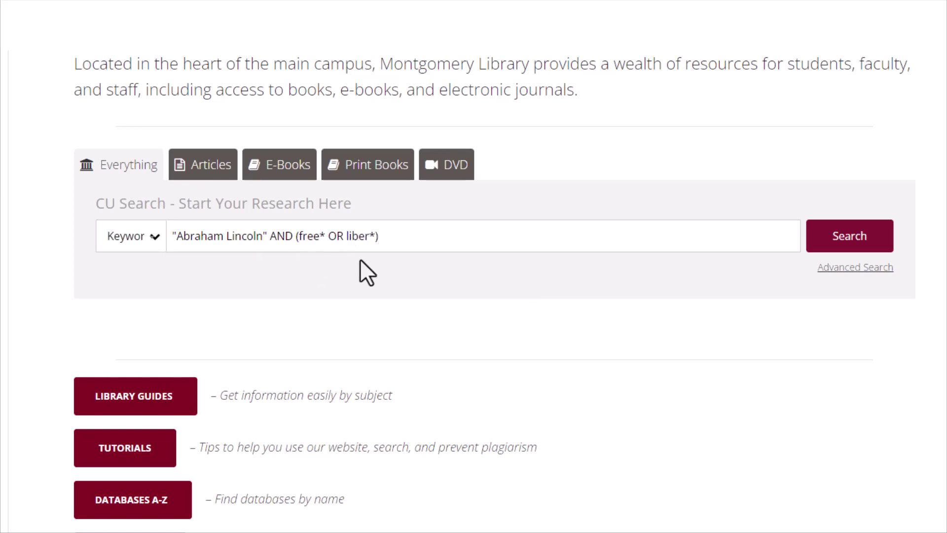
left_click(819, 246)
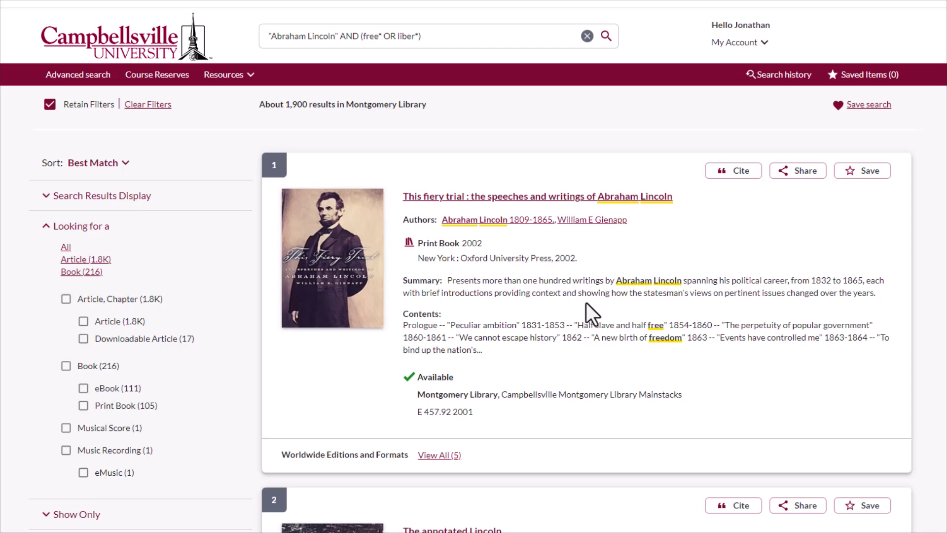
scroll(567, 326, "down", 5)
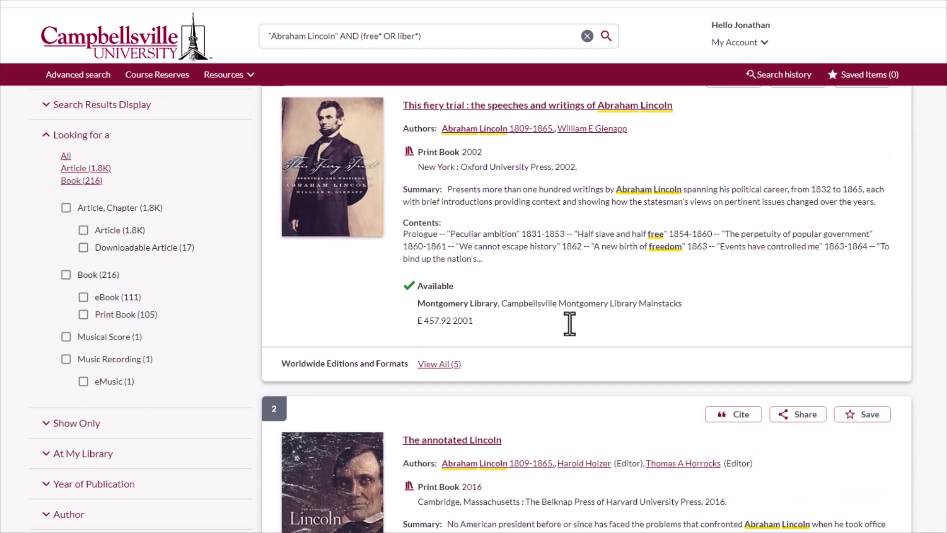
scroll(570, 325, "down", 12)
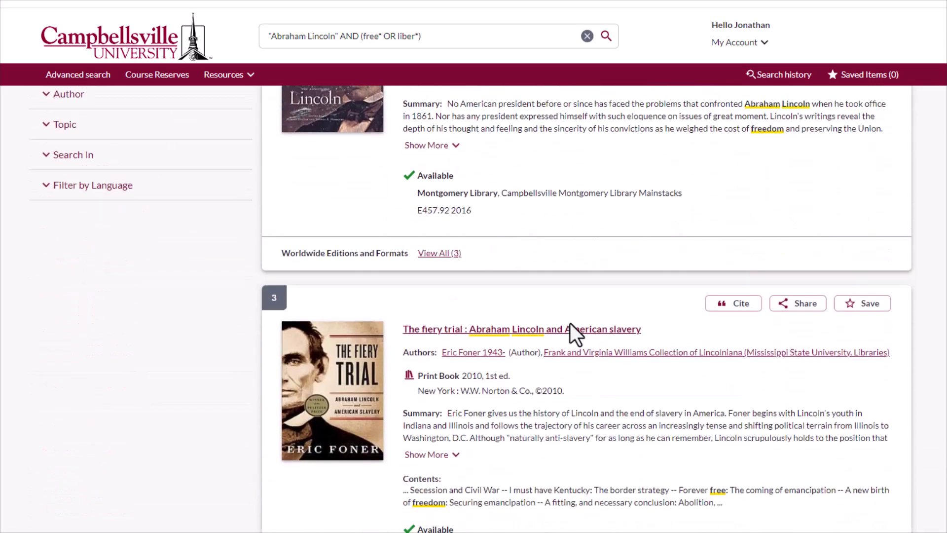
scroll(570, 323, "down", 1)
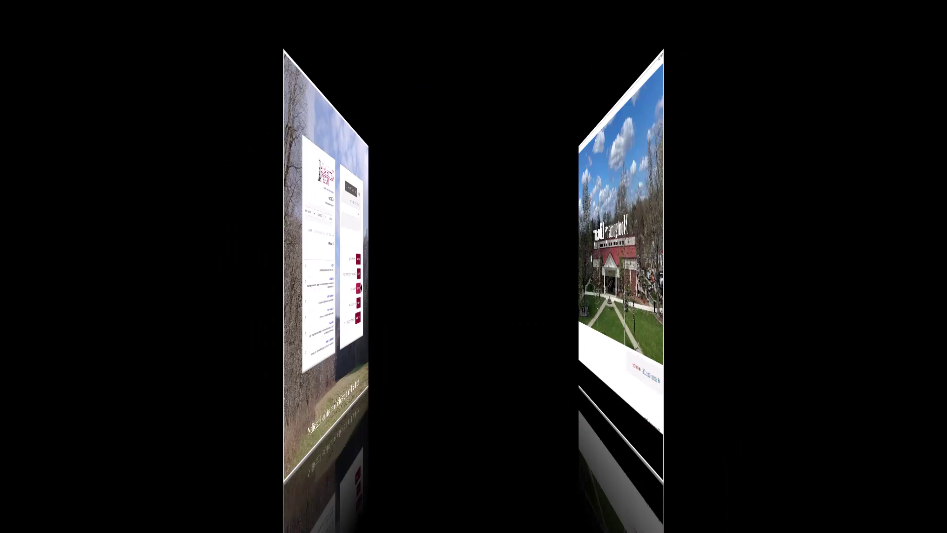
Step: Open the library's A-Z Databases list from the home page and browse the databases under A
scroll(712, 241, "down", 10)
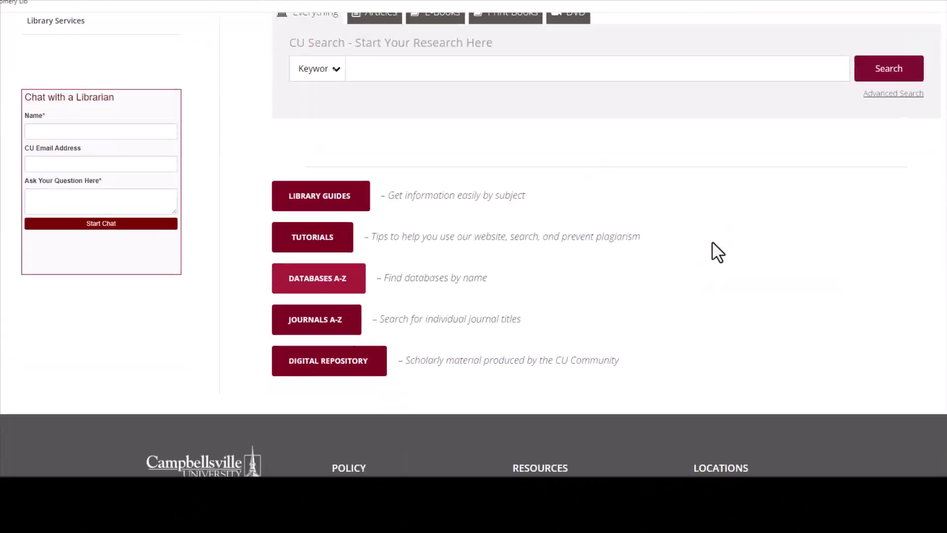
left_click(328, 241)
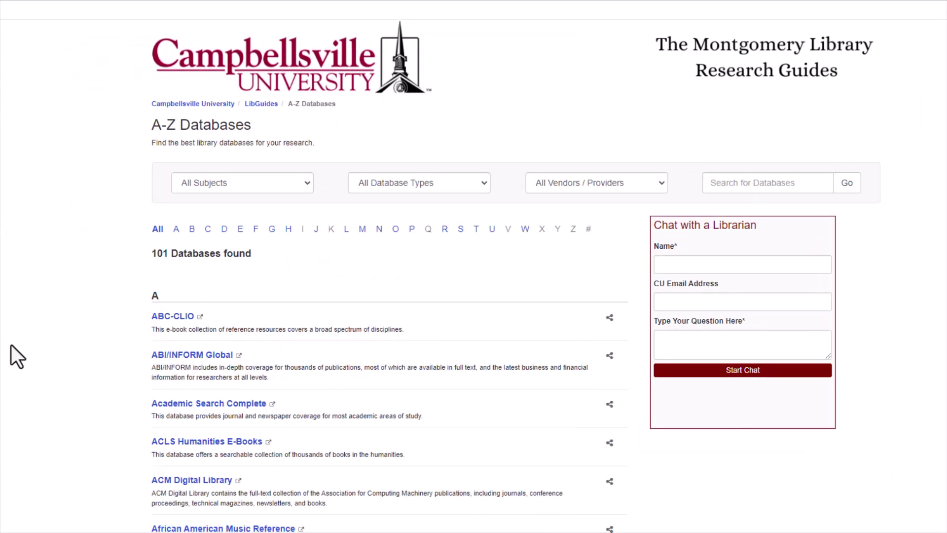
scroll(11, 345, "down", 1)
scroll(11, 345, "down", 5)
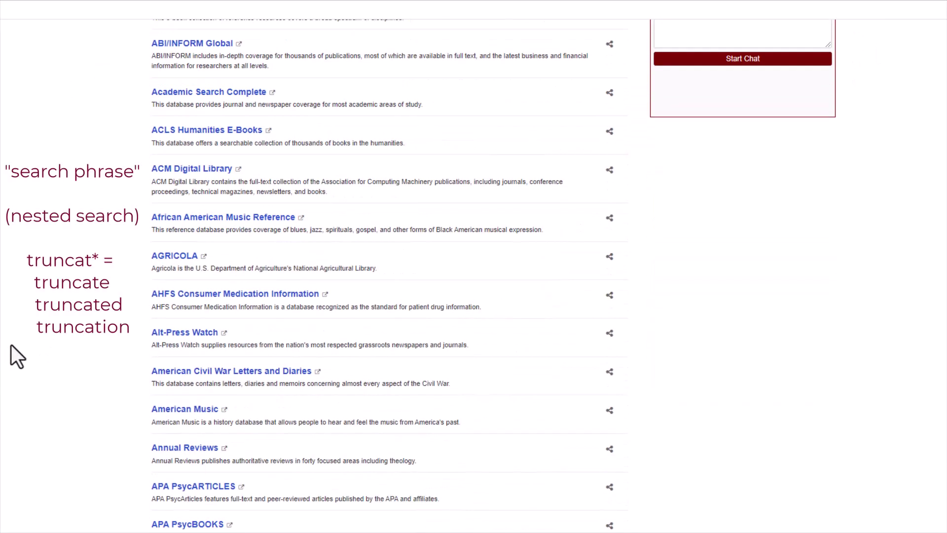
scroll(11, 345, "down", 1)
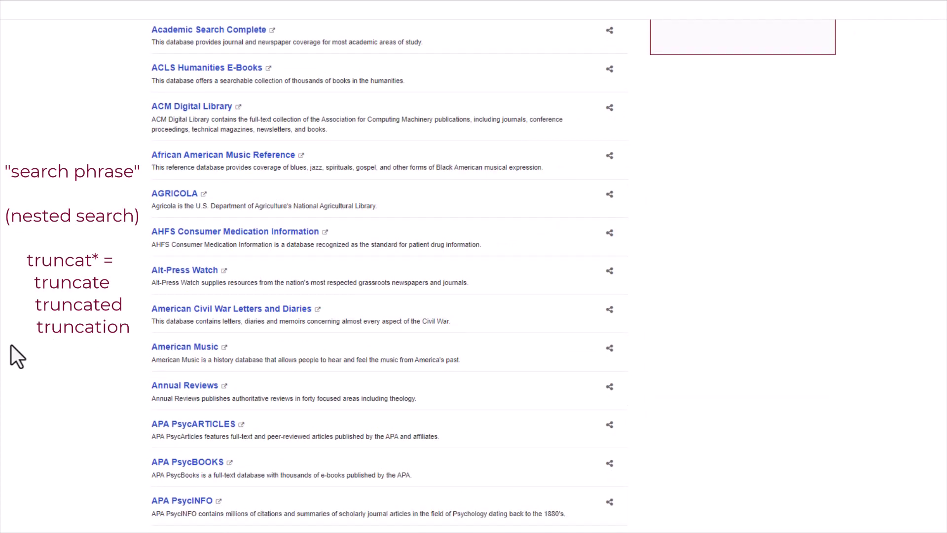
scroll(10, 355, "down", 1)
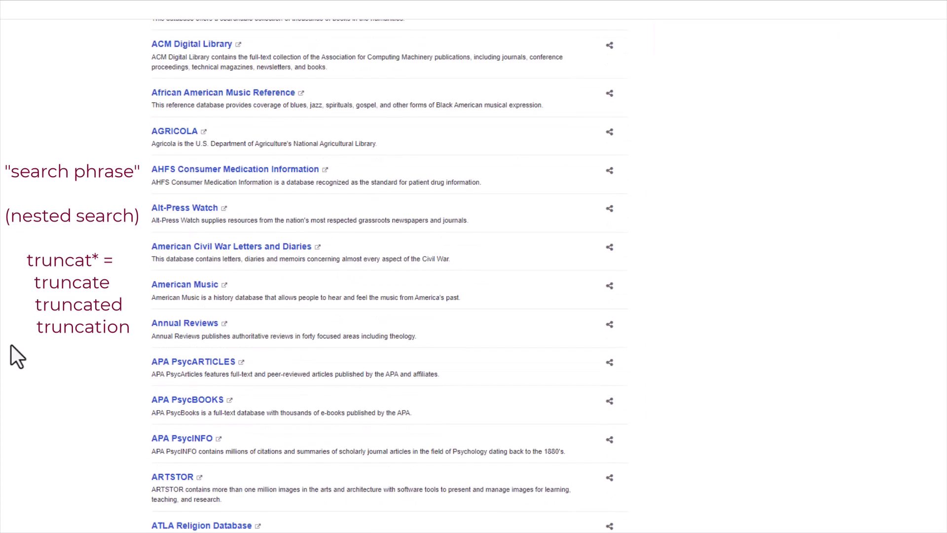
scroll(40, 359, "up", 7)
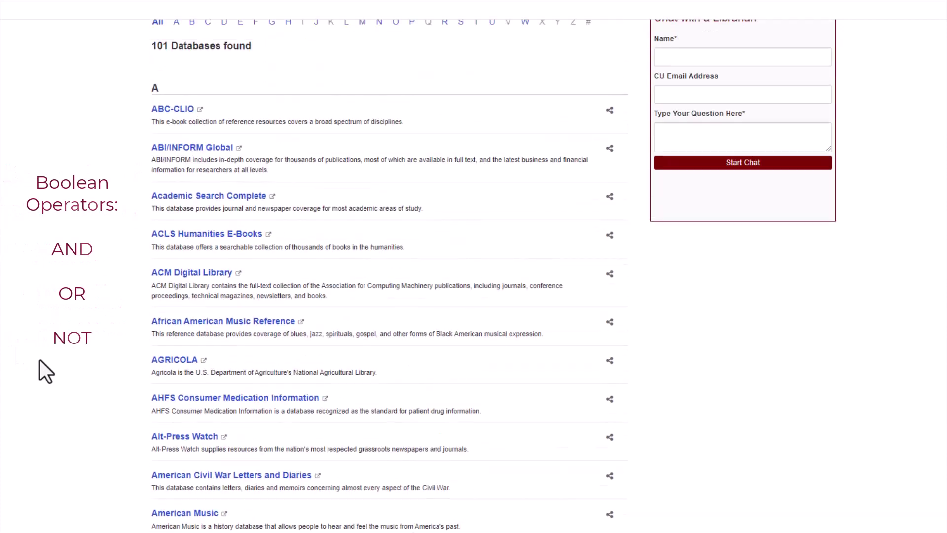